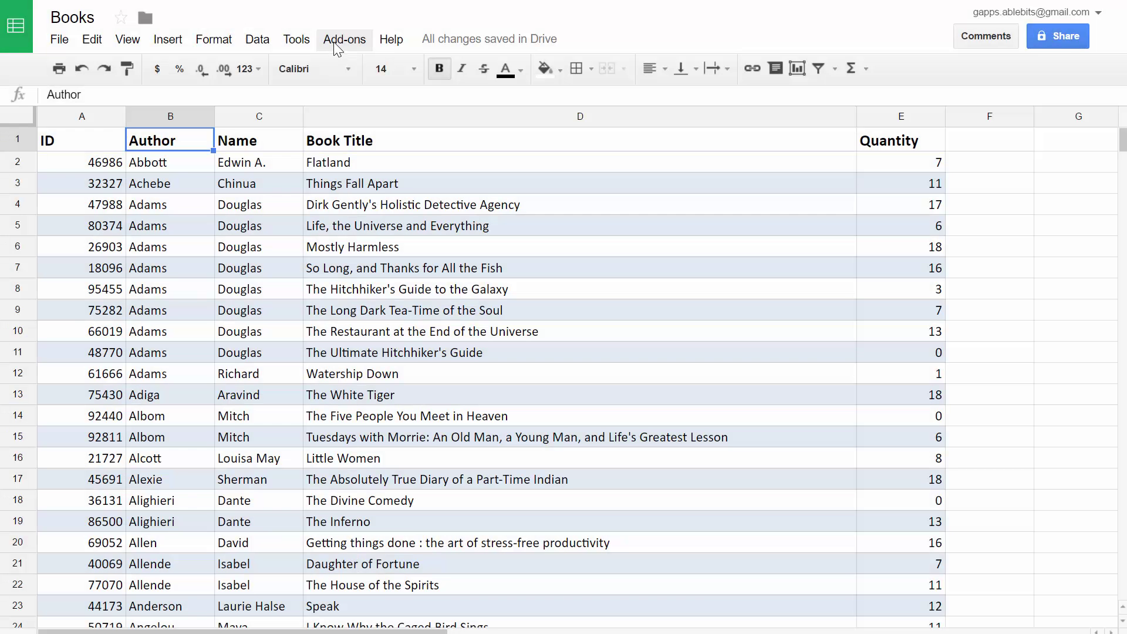
- Start the Merge Values add-on from the Add-ons menu to open its sidebar
{"action": "left_click", "coordinate": [341, 40]}
{"action": "mouse_move", "coordinate": [350, 87]}
{"action": "left_click", "coordinate": [519, 76]}
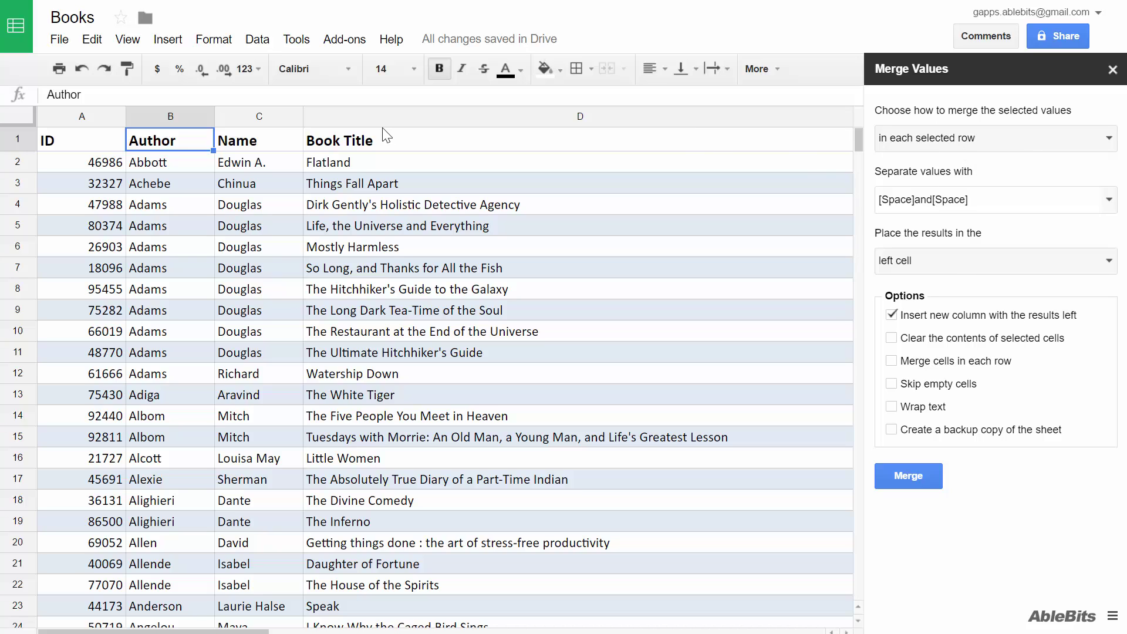
- Select the Name and Author columns (B:C) and keep 'in each selected row' as the merge mode
{"action": "left_click", "coordinate": [262, 116]}
{"action": "left_click", "coordinate": [202, 115], "text": "shift"}
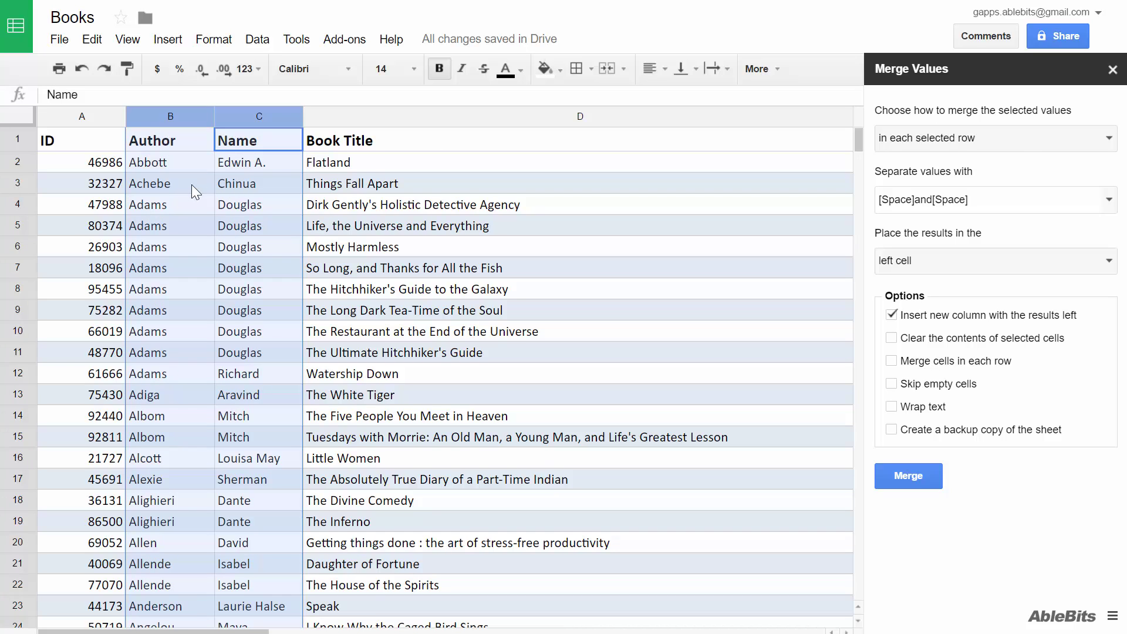
{"action": "left_click", "coordinate": [1107, 144]}
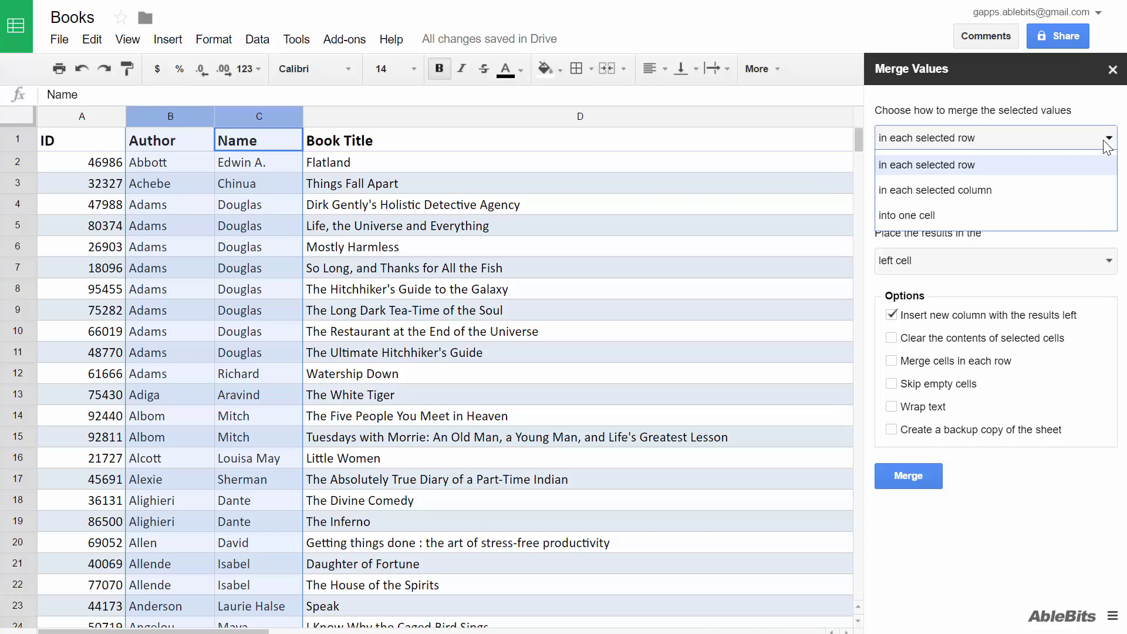
{"action": "left_click", "coordinate": [1107, 144]}
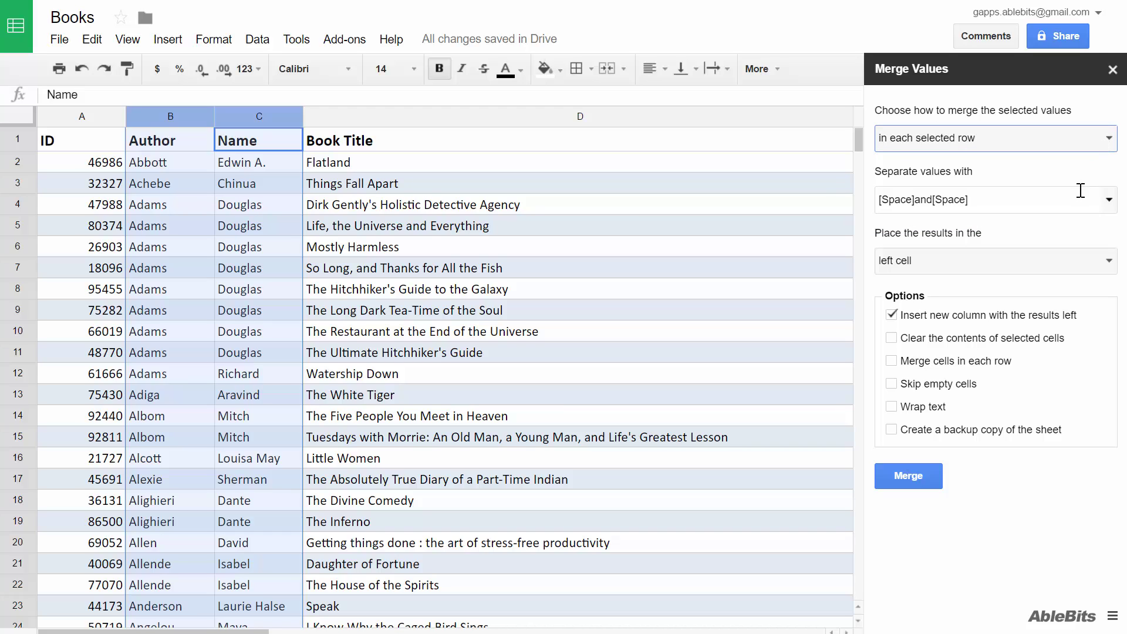
- Change the merge separator from [Space]and[Space] to a single [Space]
{"action": "left_click", "coordinate": [1108, 203]}
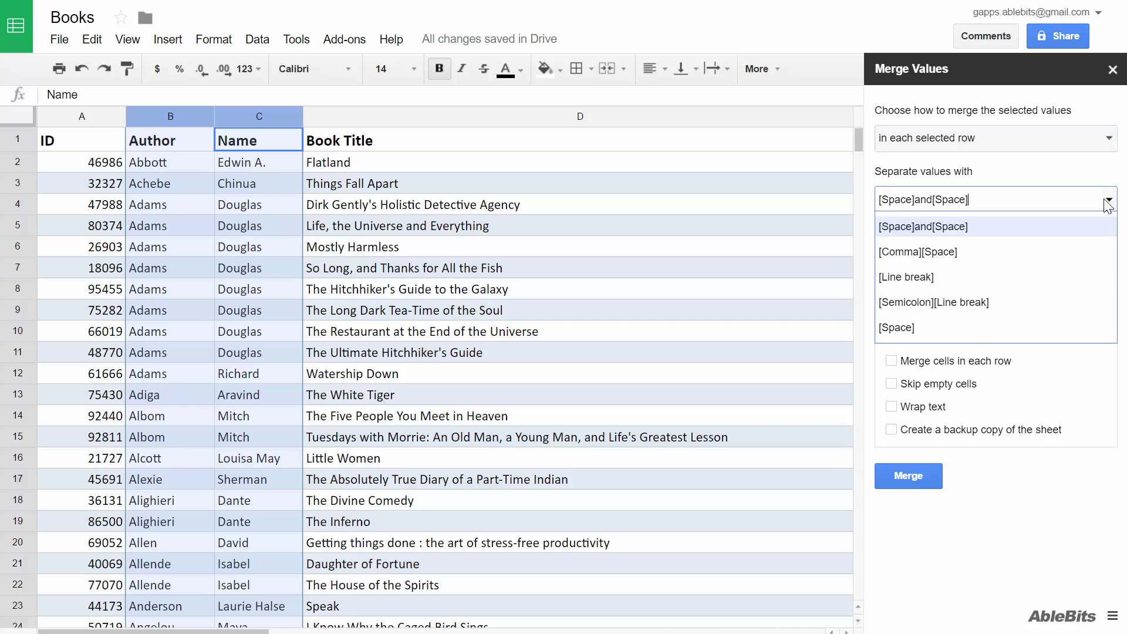
{"action": "left_click", "coordinate": [942, 321]}
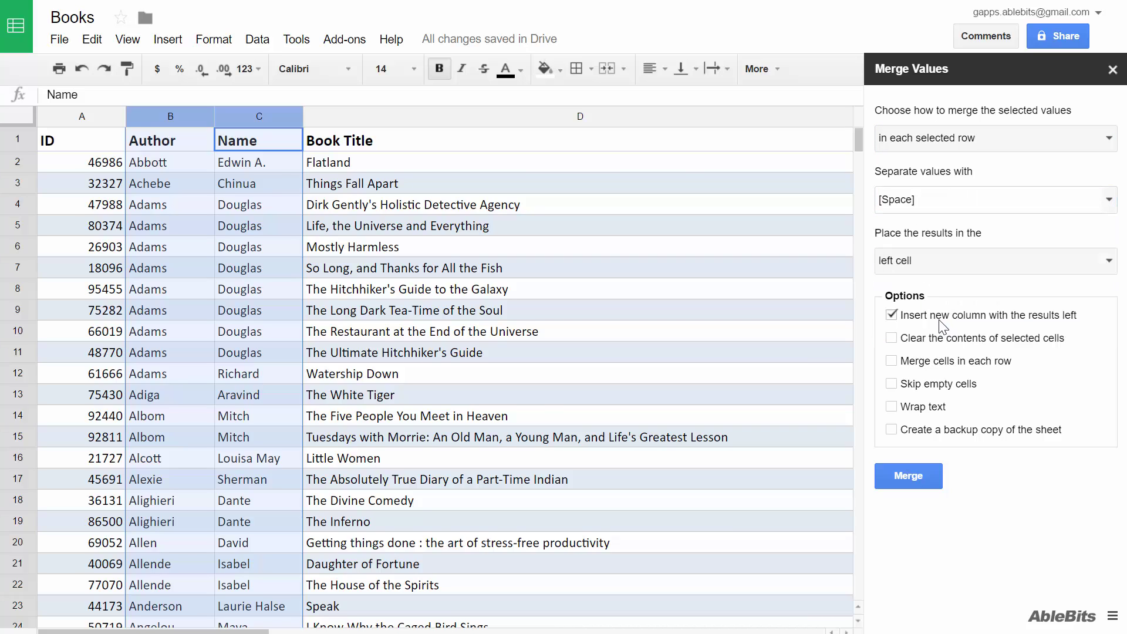
{"action": "left_click", "coordinate": [942, 205]}
{"action": "type", "text": "and[Space]"}
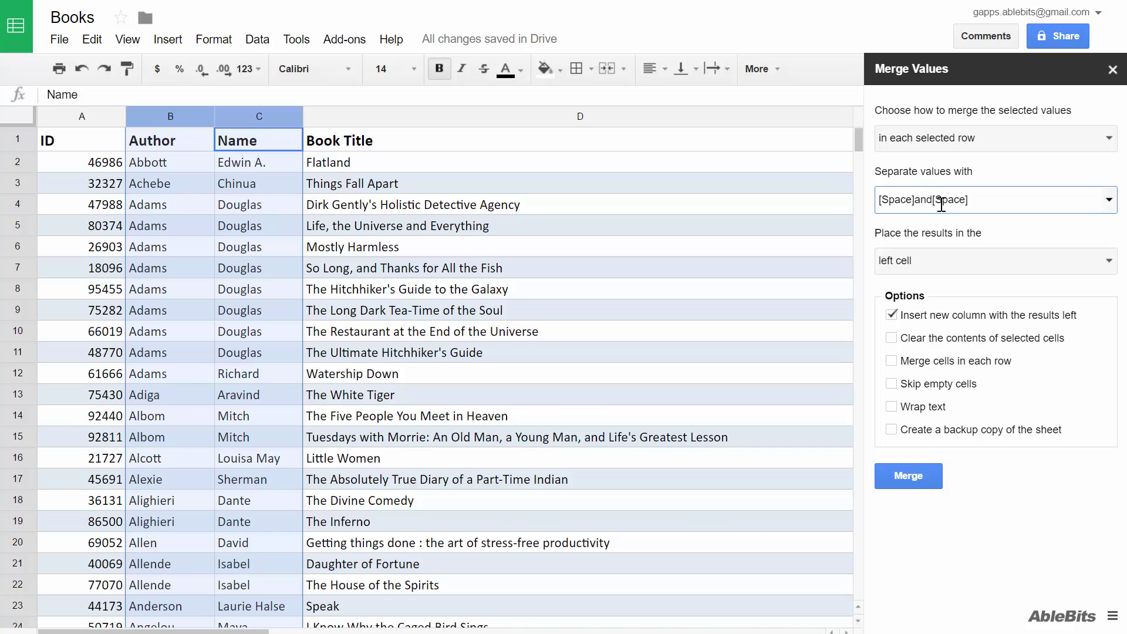
{"action": "key", "text": "BackSpace"}
{"action": "key", "text": "BackSpace"}
{"action": "key", "text": "BackSpace"}
{"action": "key", "text": "BackSpace"}
{"action": "key", "text": "BackSpace"}
{"action": "key", "text": "BackSpace"}
{"action": "key", "text": "BackSpace"}
{"action": "key", "text": "BackSpace"}
{"action": "key", "text": "BackSpace"}
{"action": "key", "text": "BackSpace"}
{"action": "key", "text": "BackSpace"}
{"action": "key", "text": "BackSpace"}
{"action": "key", "text": "BackSpace"}
{"action": "key", "text": "BackSpace"}
{"action": "key", "text": "BackSpace"}
{"action": "key", "text": "BackSpace"}
{"action": "key", "text": "BackSpace"}
{"action": "type", "text": "[Space]"}
{"action": "left_click", "coordinate": [1083, 271]}
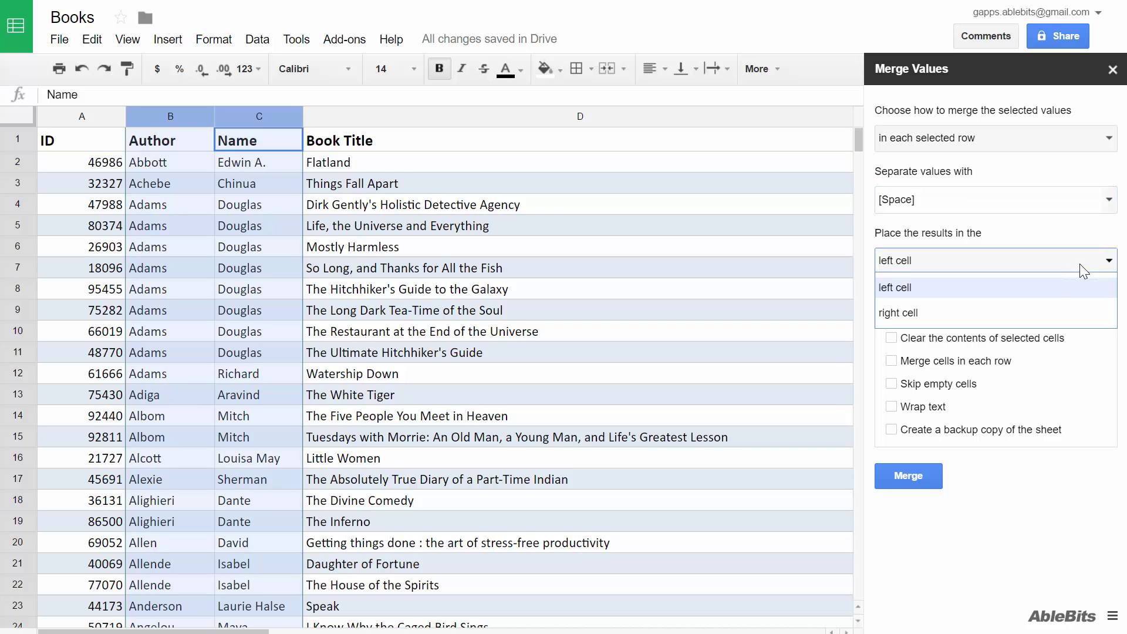
{"action": "left_click", "coordinate": [1049, 310]}
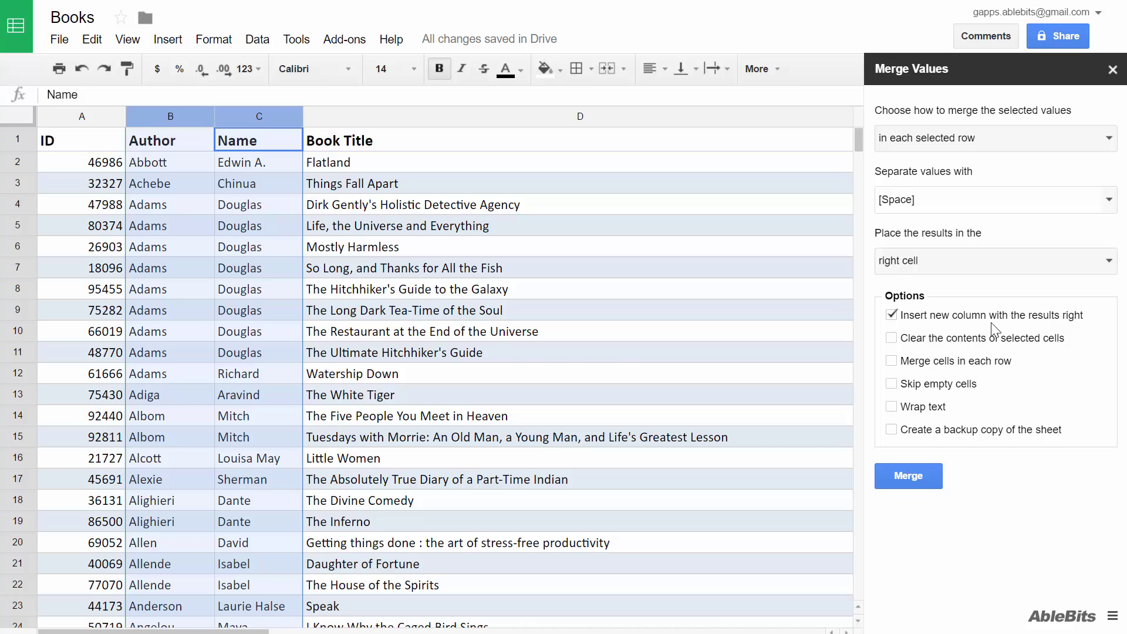
{"action": "left_click", "coordinate": [987, 267]}
{"action": "left_click", "coordinate": [985, 284]}
- Merge each row's surname and first name, then autofit the Author Name column B
{"action": "left_click", "coordinate": [907, 477]}
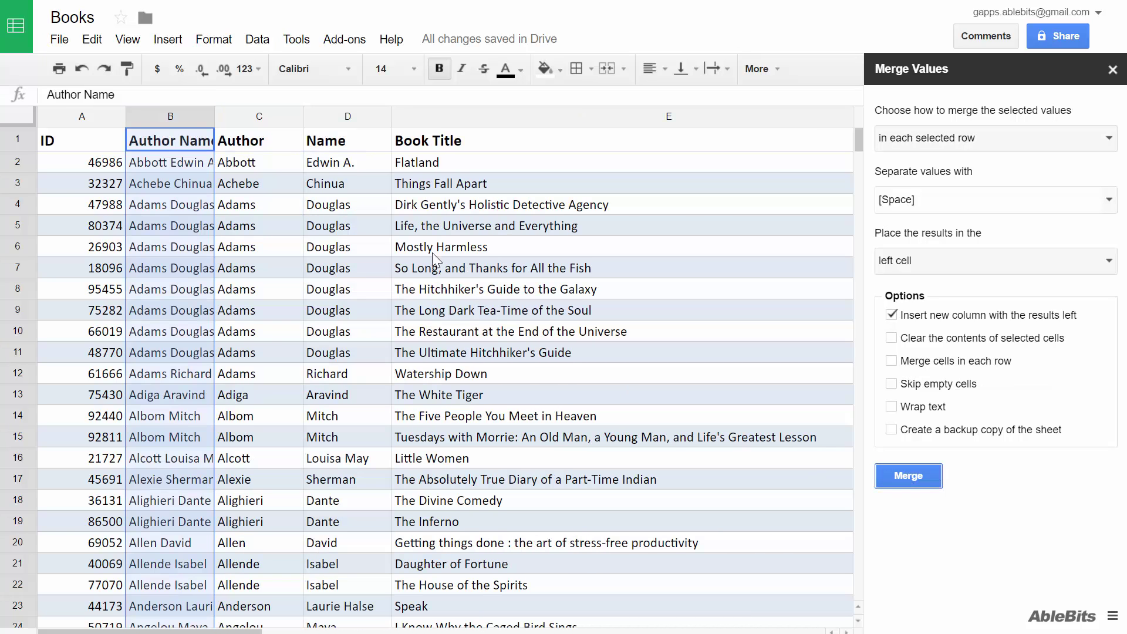
{"action": "double_click", "coordinate": [213, 115]}
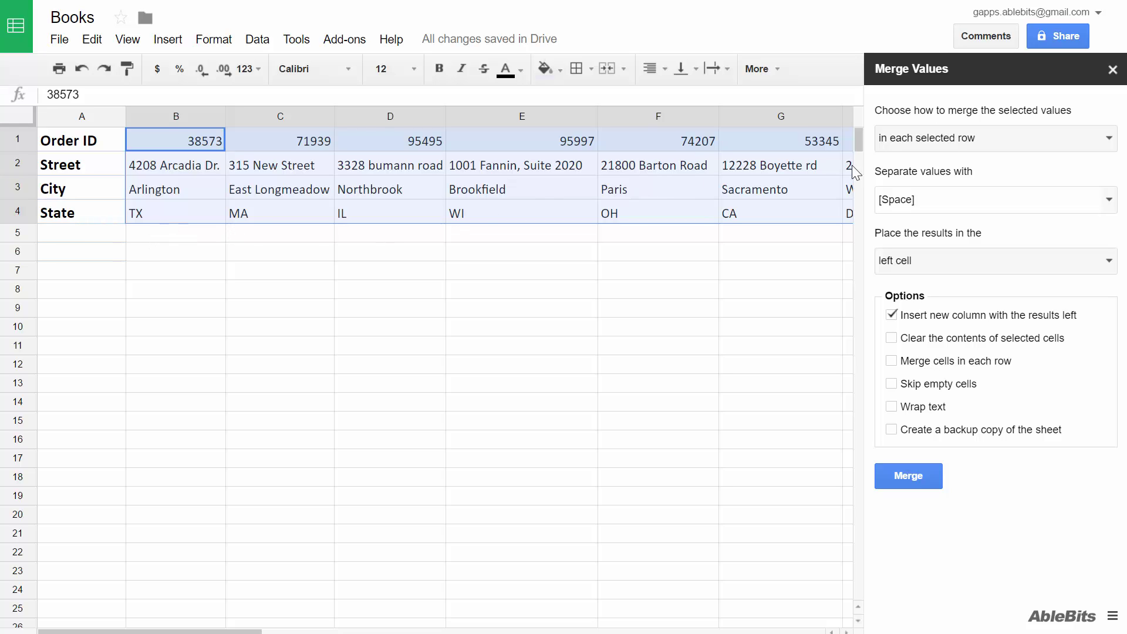
- Merge each selected column's order details with [Line break] separators and wrapped text
{"action": "left_click", "coordinate": [1073, 141]}
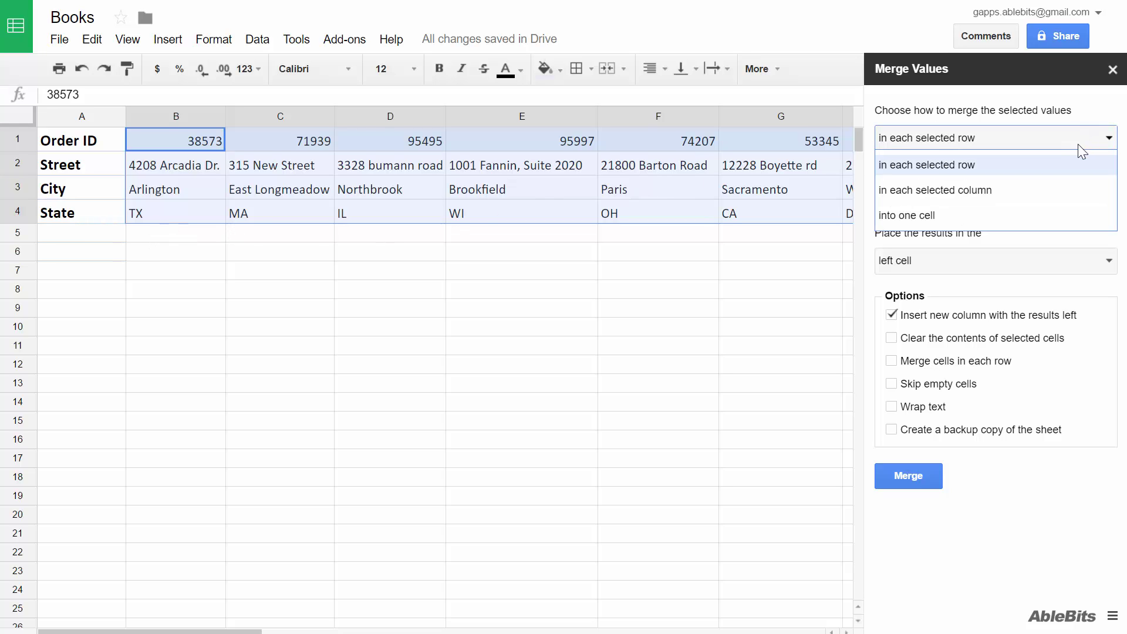
{"action": "left_click", "coordinate": [1030, 191]}
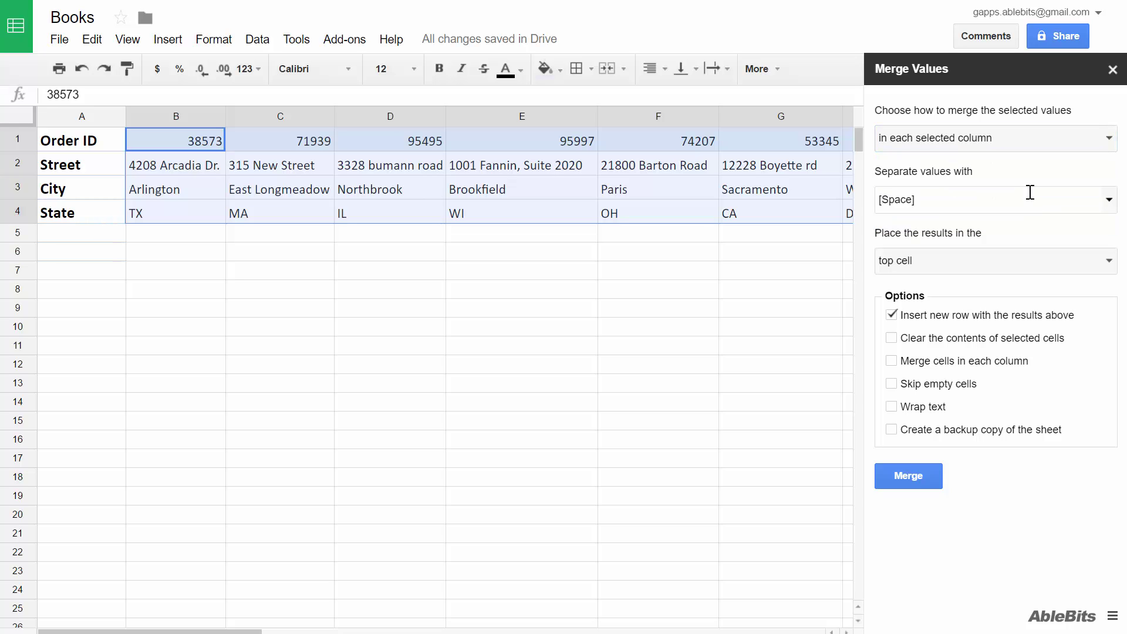
{"action": "left_click", "coordinate": [1109, 201]}
{"action": "left_click", "coordinate": [952, 303]}
{"action": "left_click", "coordinate": [892, 407]}
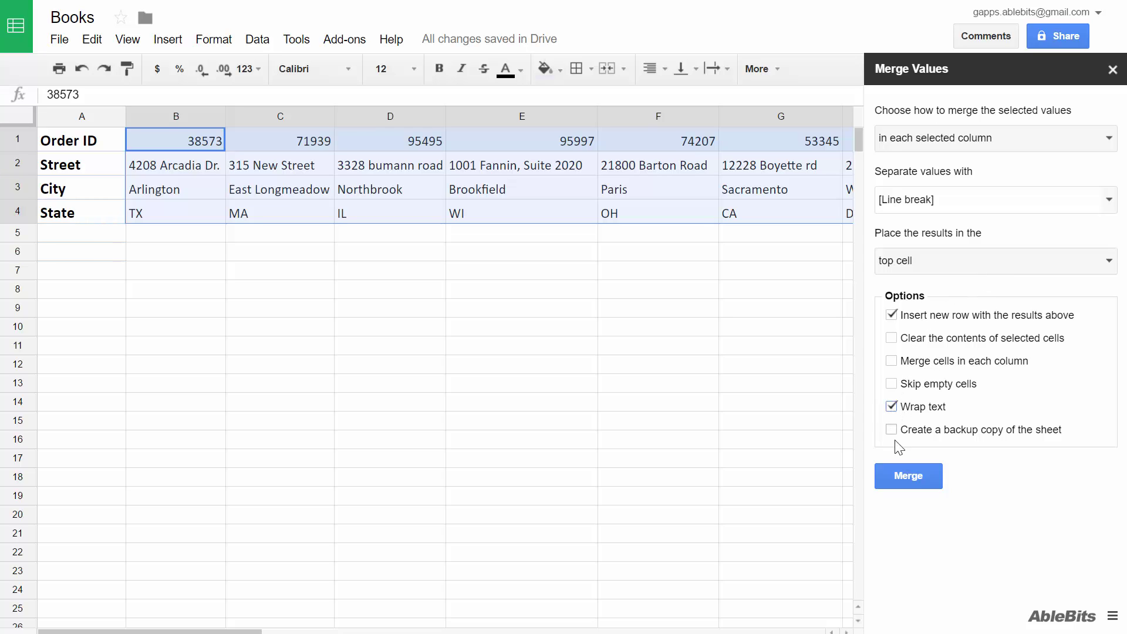
{"action": "left_click", "coordinate": [911, 477]}
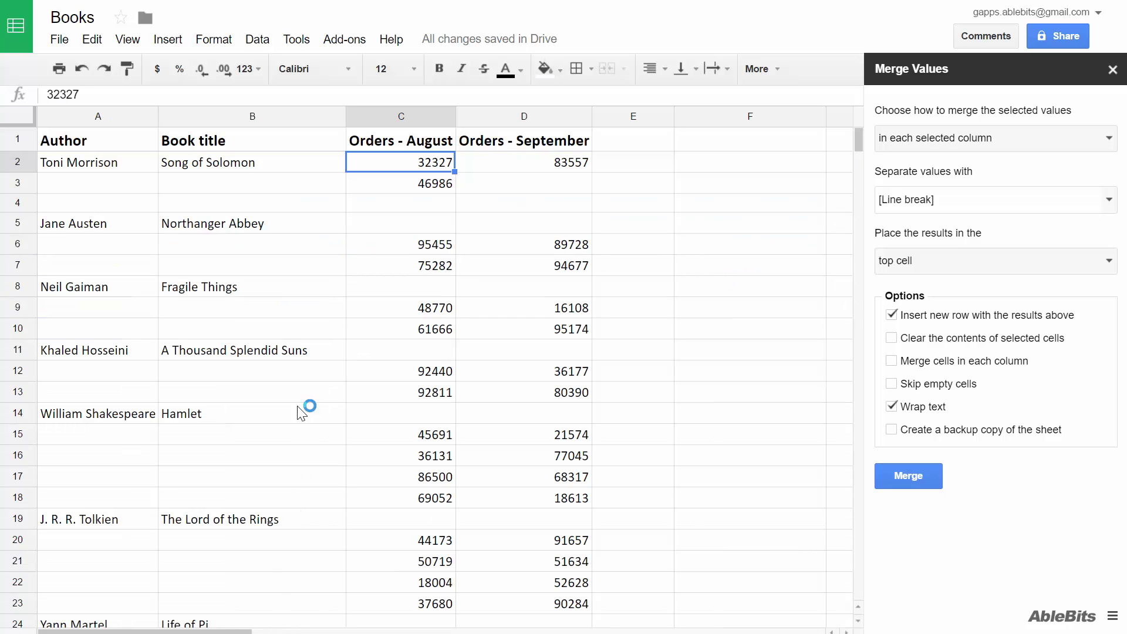
- Merge range C2:D4 into one cell with a semicolon and line-break separator, skipping empty cells
{"action": "left_click_drag", "start_coordinate": [378, 167], "coordinate": [531, 211]}
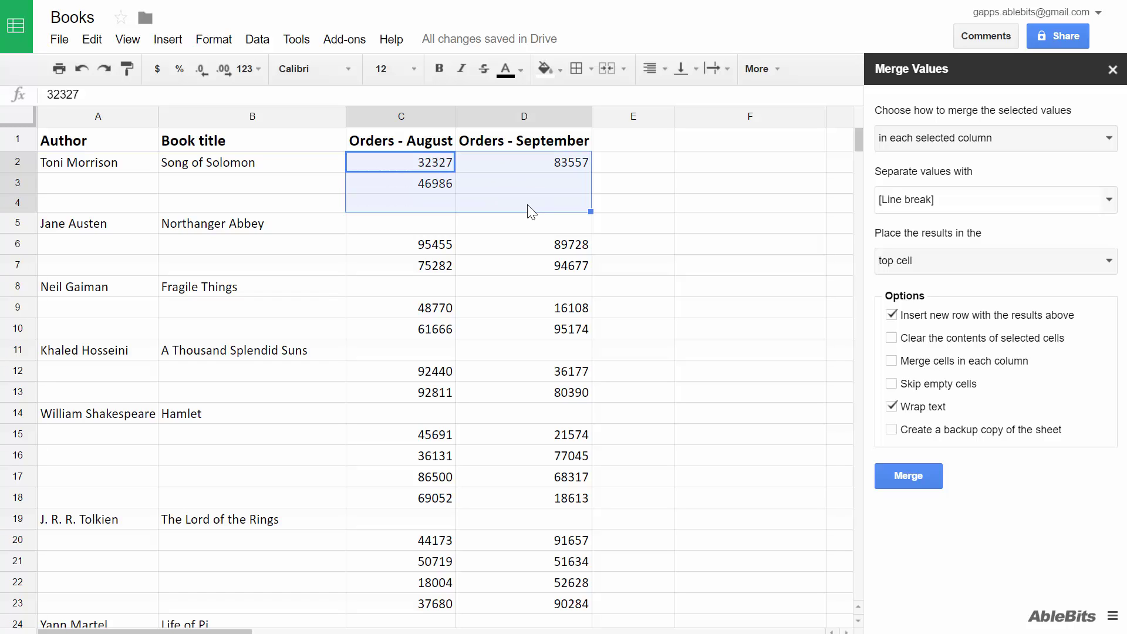
{"action": "left_click", "coordinate": [979, 147]}
{"action": "left_click", "coordinate": [968, 218]}
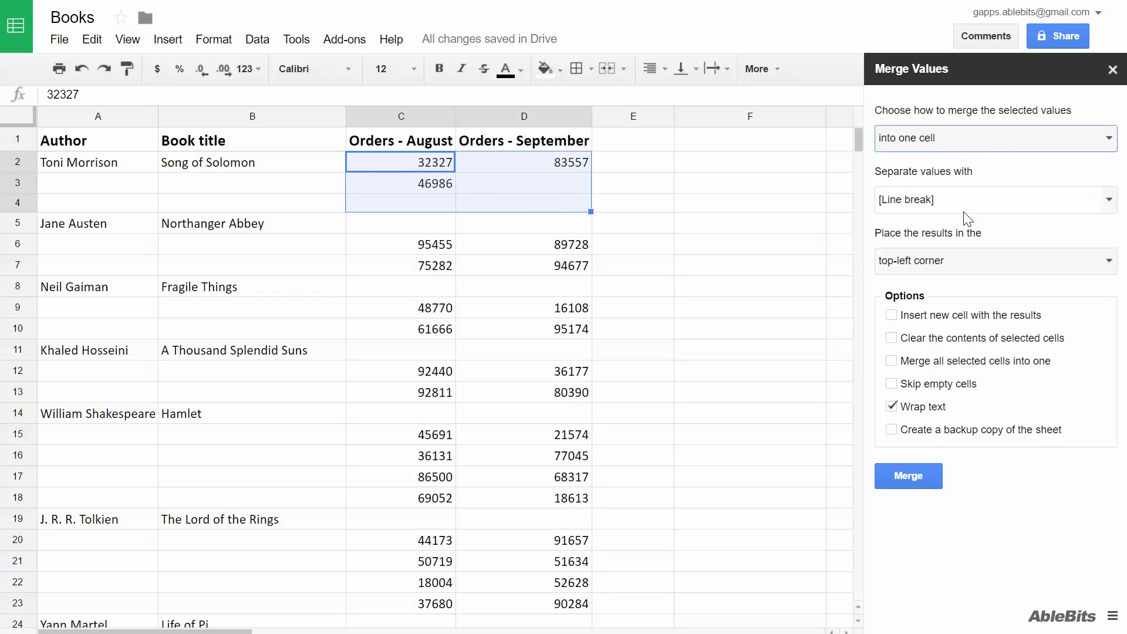
{"action": "left_click", "coordinate": [883, 200]}
{"action": "type", "text": ";"}
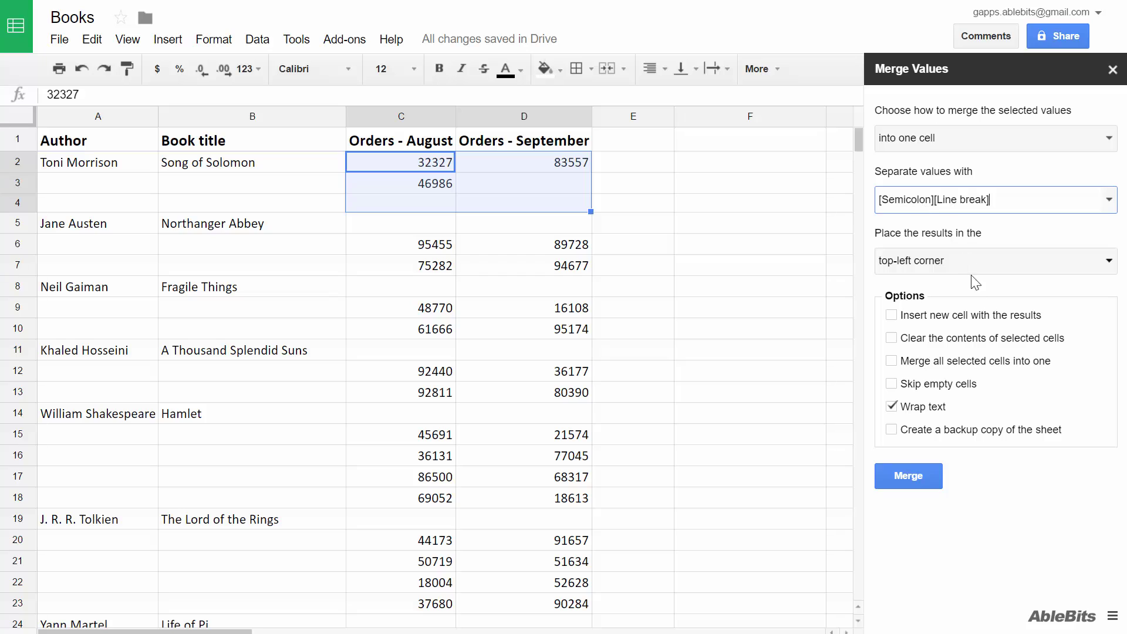
{"action": "left_click", "coordinate": [892, 360]}
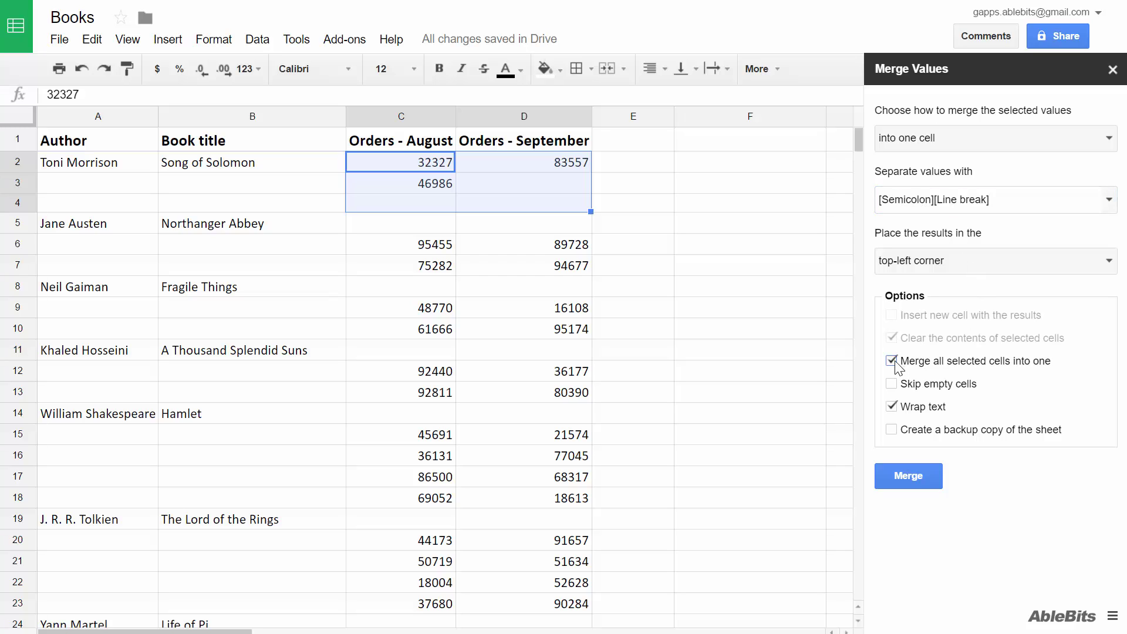
{"action": "left_click", "coordinate": [893, 384]}
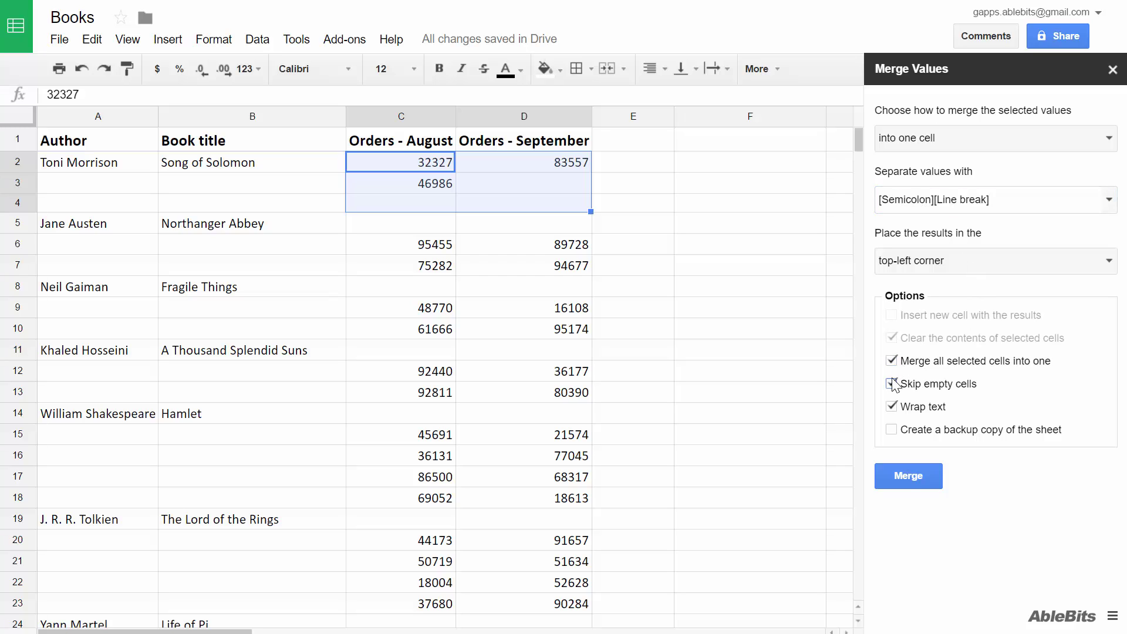
{"action": "left_click", "coordinate": [903, 478]}
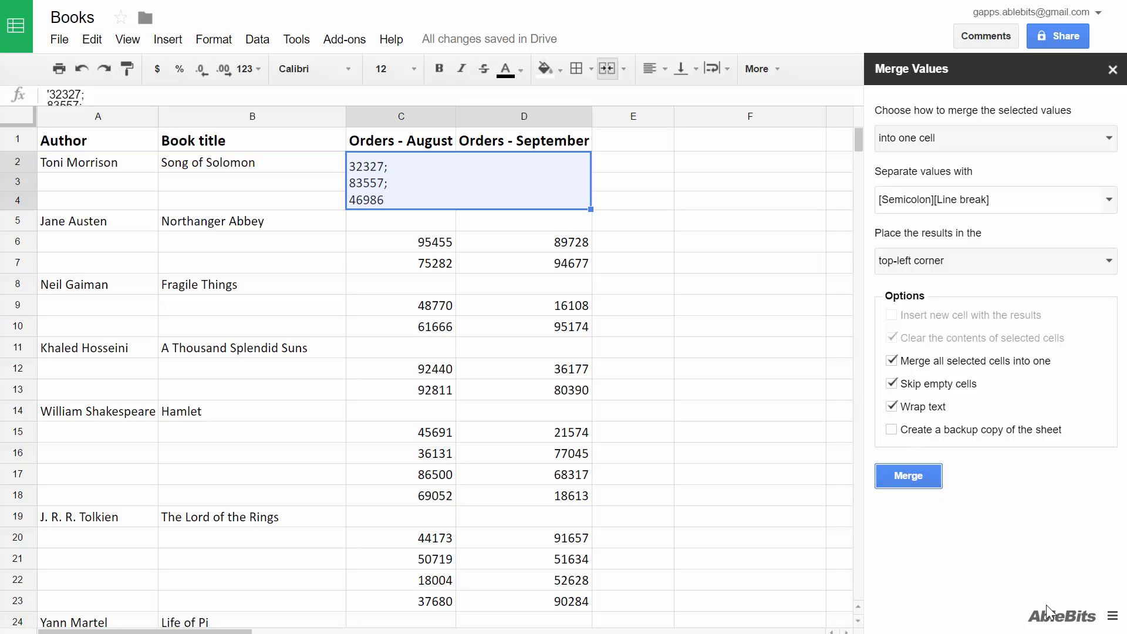
- Open the sidebar menu beside the AbleBits logo to reveal Community, Help and Known issues
{"action": "left_click", "coordinate": [1113, 616]}
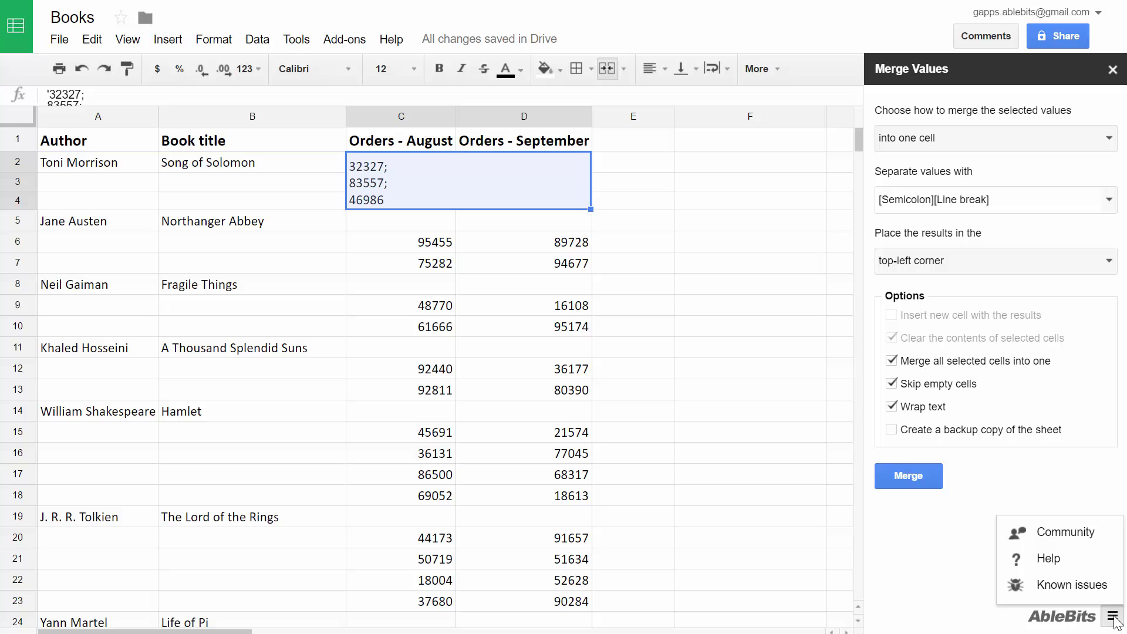